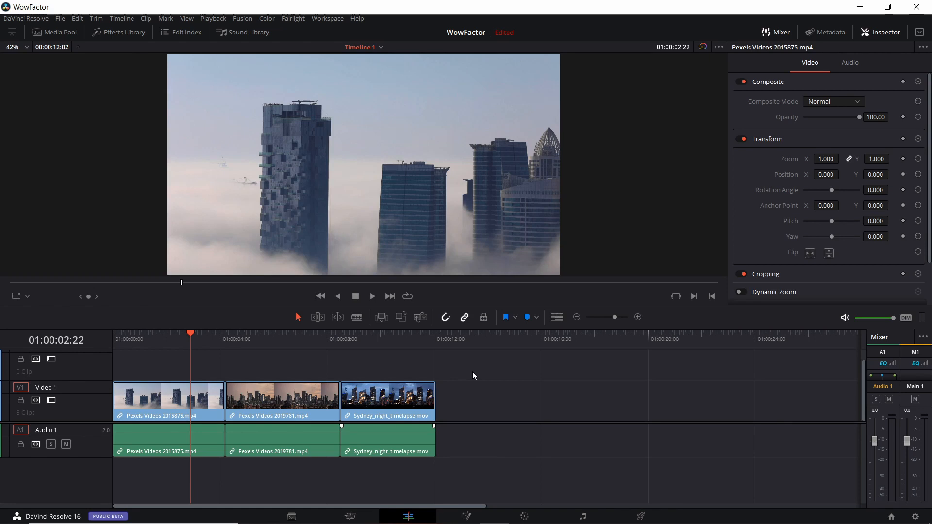
scroll(461, 368, "down", 1)
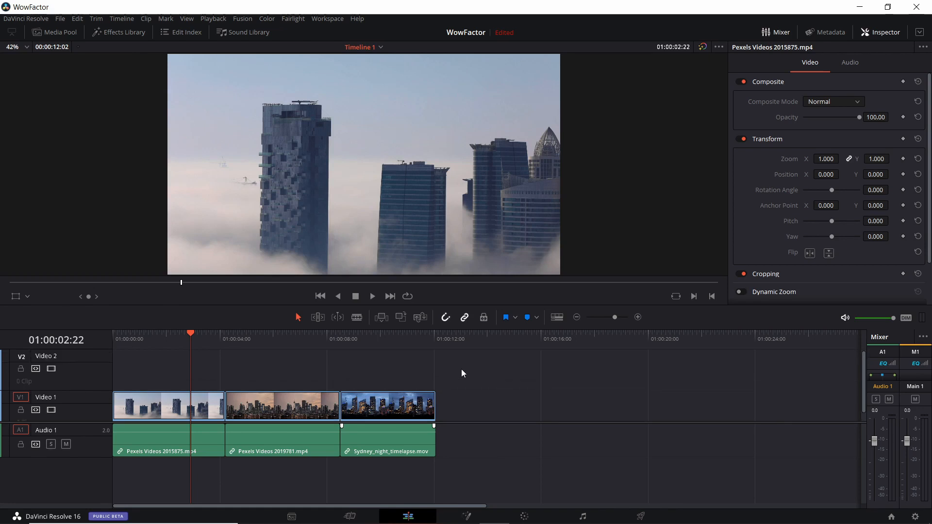
scroll(461, 370, "up", 1)
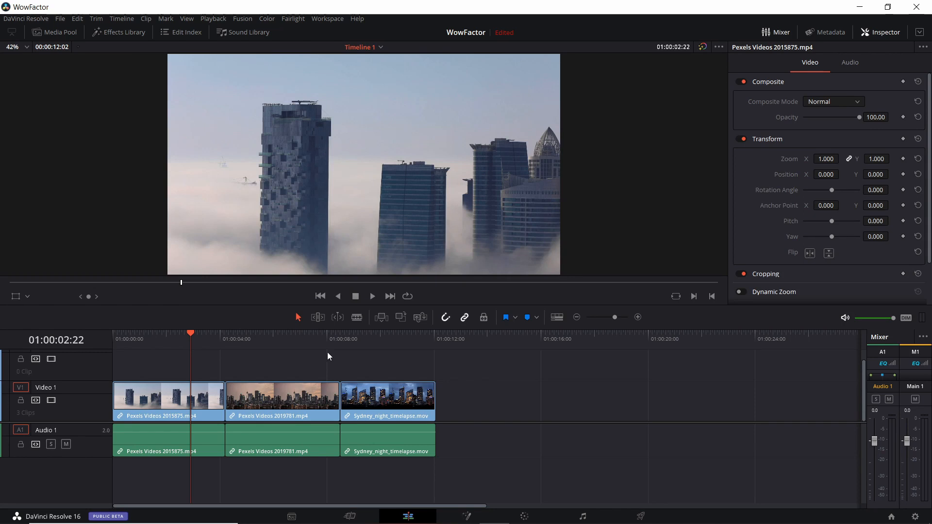
Place an Adjustment Clip on Video 2 from the start of the timeline and extend it to the end of the third clip
left_click(139, 33)
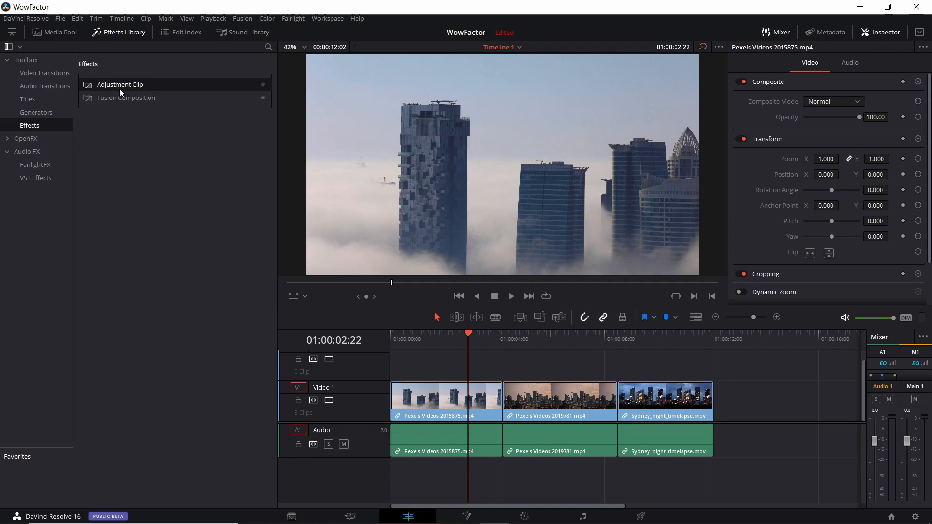
left_click_drag(121, 87, 401, 360)
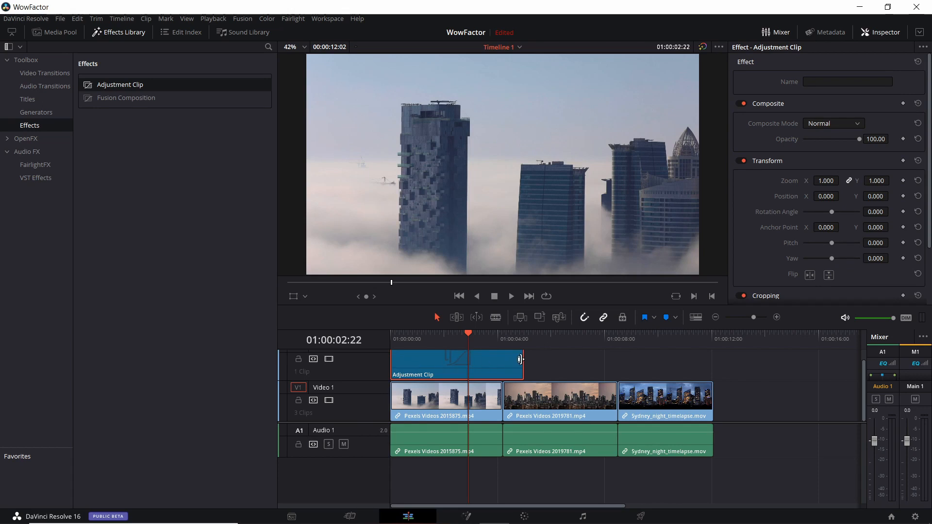
left_click_drag(521, 359, 591, 365)
left_click(570, 342)
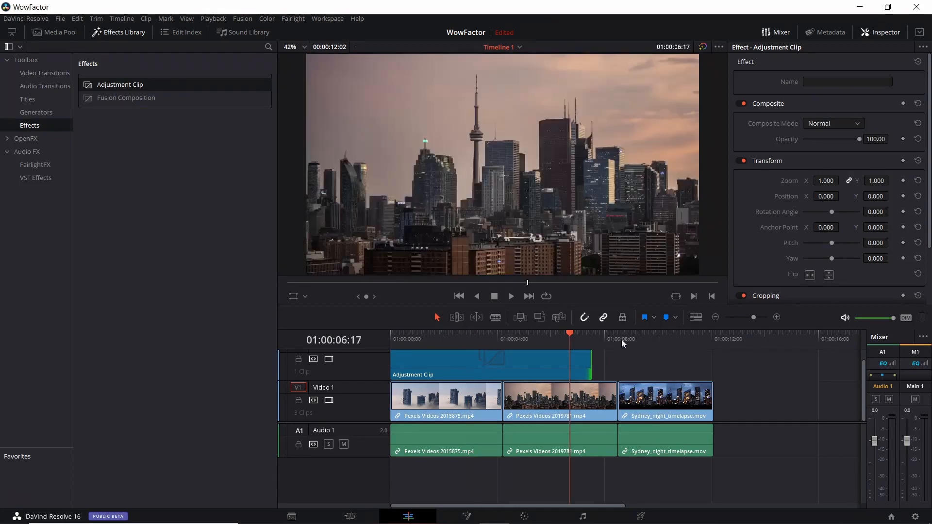
left_click(662, 335)
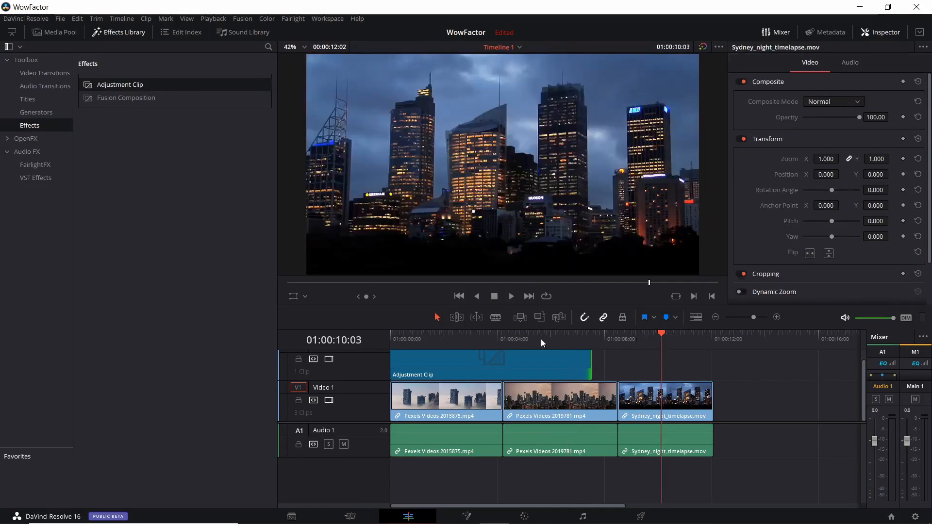
left_click(473, 335)
left_click_drag(591, 362, 708, 361)
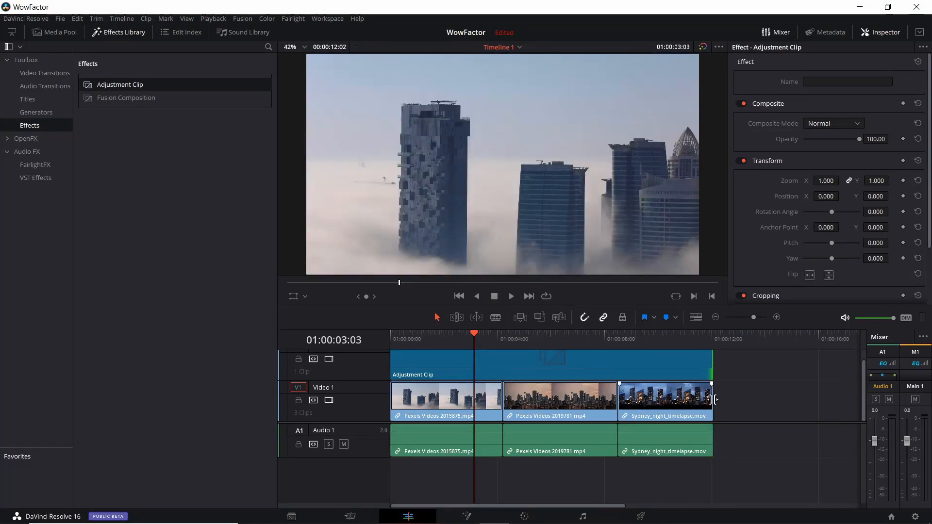
left_click_drag(483, 305, 483, 257)
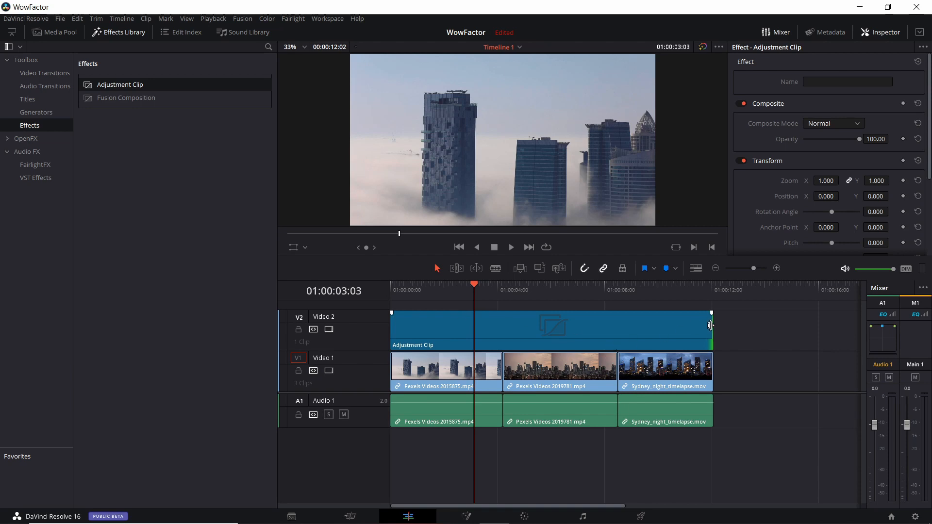
Try shortening the adjustment clip from both ends and undo both trims
left_click_drag(710, 325, 633, 329)
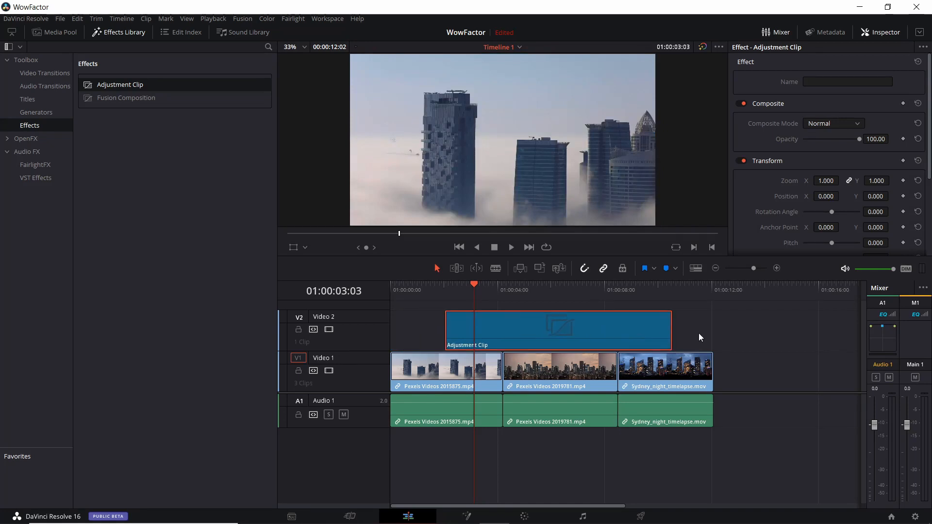
key("ctrl+z")
key("ctrl+z")
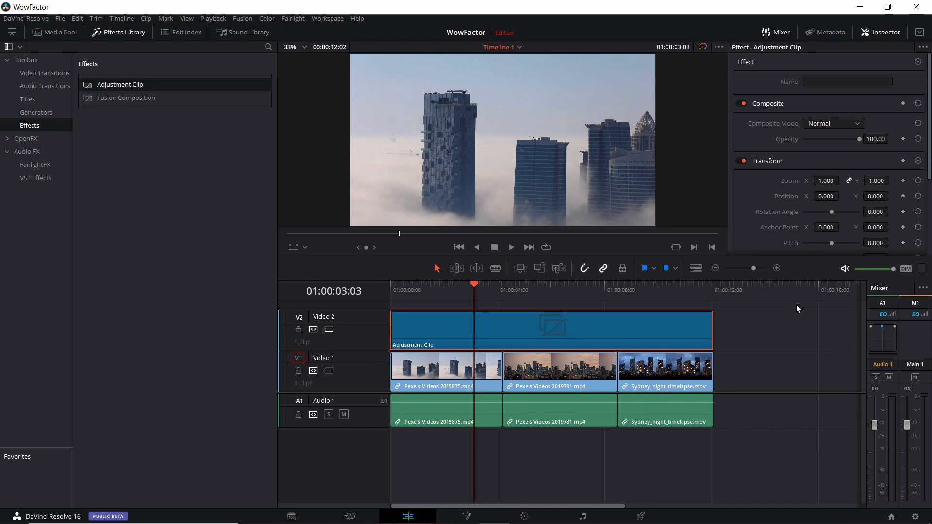
Try a Transform zoom of 1.390 on the adjustment clip across all three clips and reset it
scroll(782, 233, "down", 3)
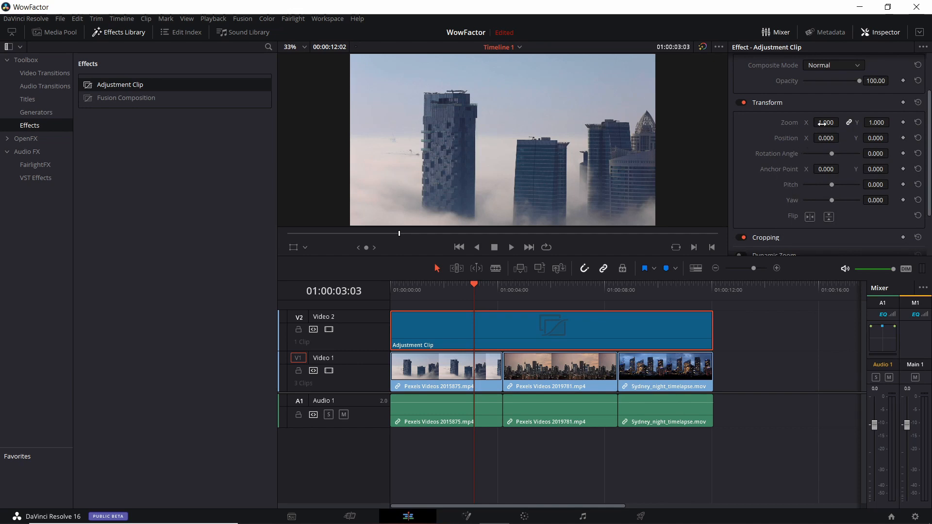
left_click_drag(821, 123, 847, 122)
left_click(564, 289)
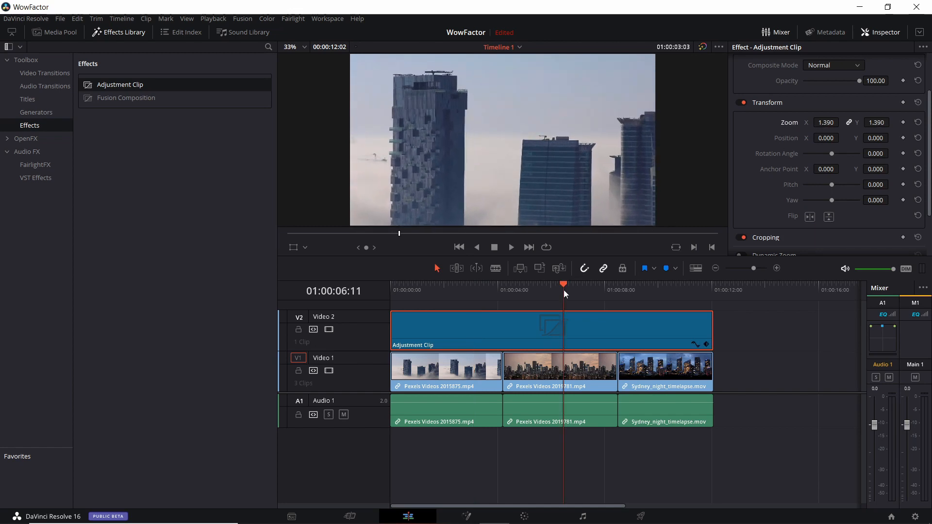
left_click(663, 295)
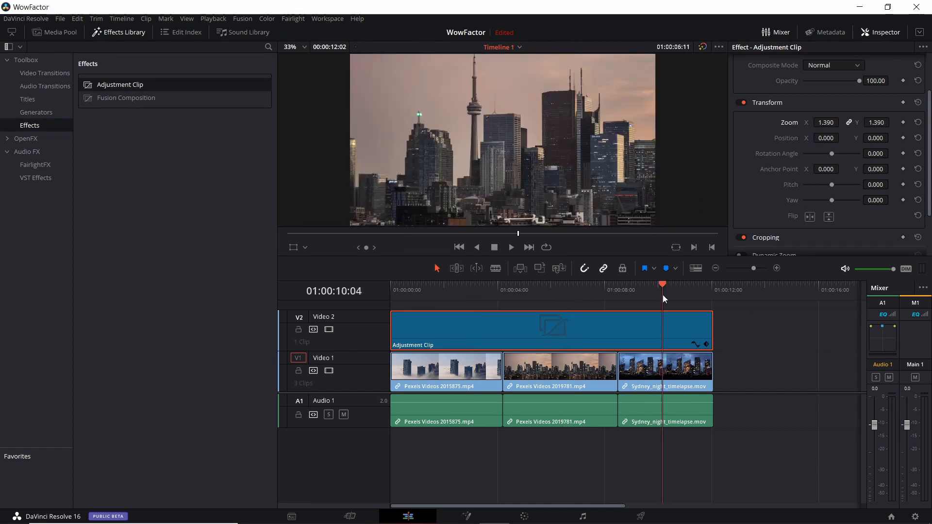
left_click(476, 289)
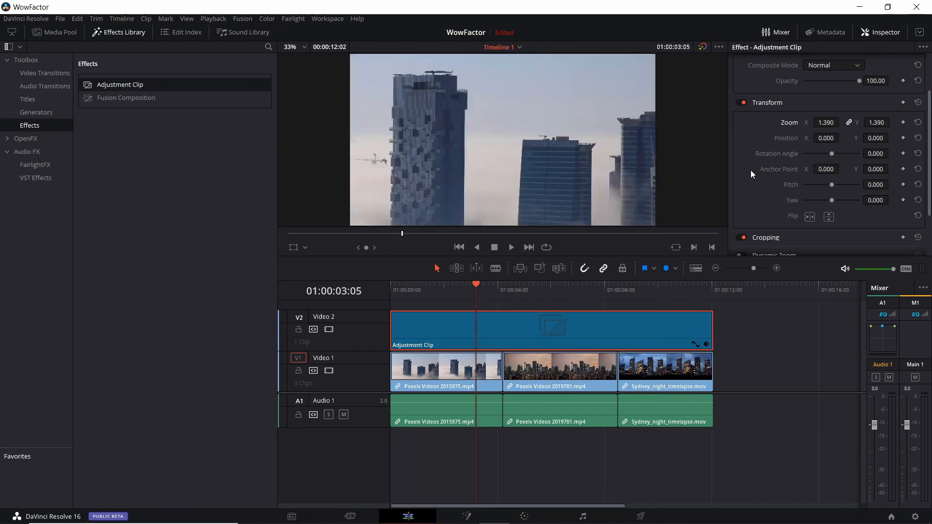
scroll(788, 143, "down", 1)
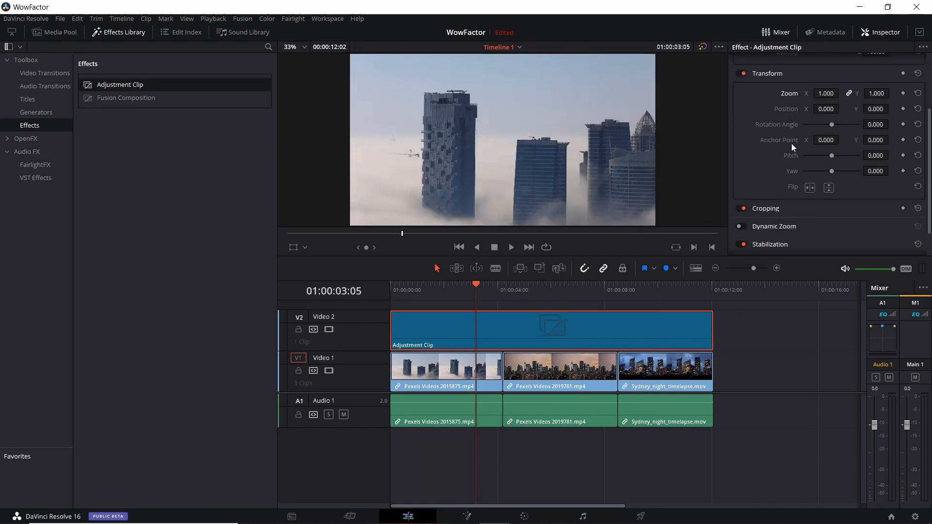
scroll(750, 199, "down", 1)
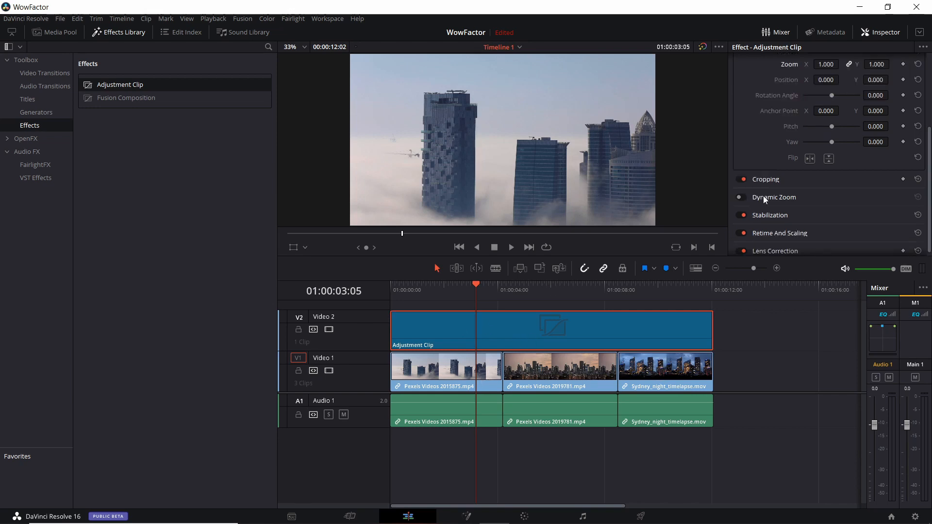
scroll(764, 195, "up", 3)
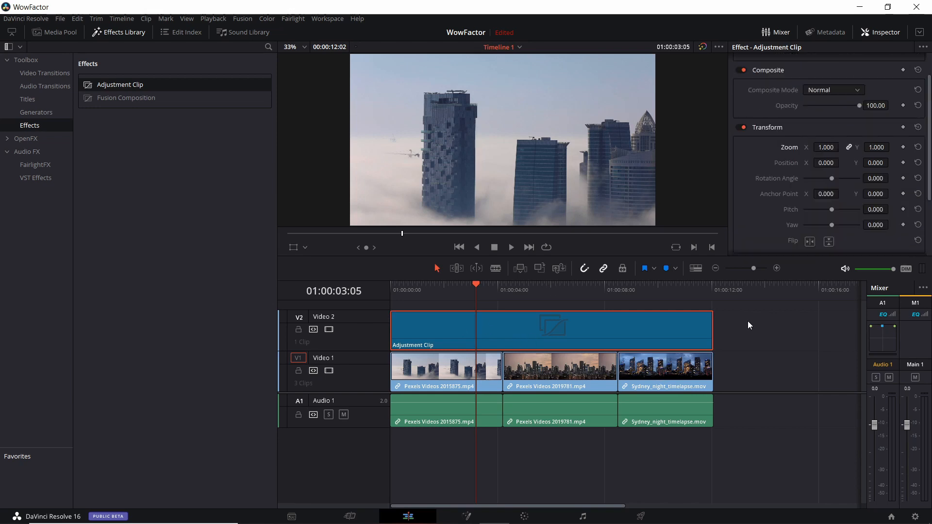
Open the adjustment clip in Fusion and add a Chromatic Adaptation tool to its node graph
left_click(469, 508)
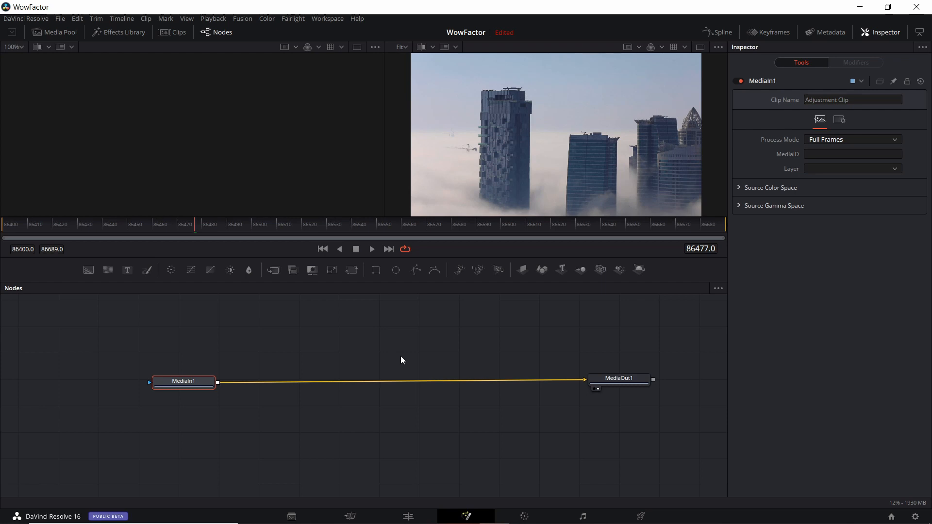
left_click_drag(458, 358, 469, 363)
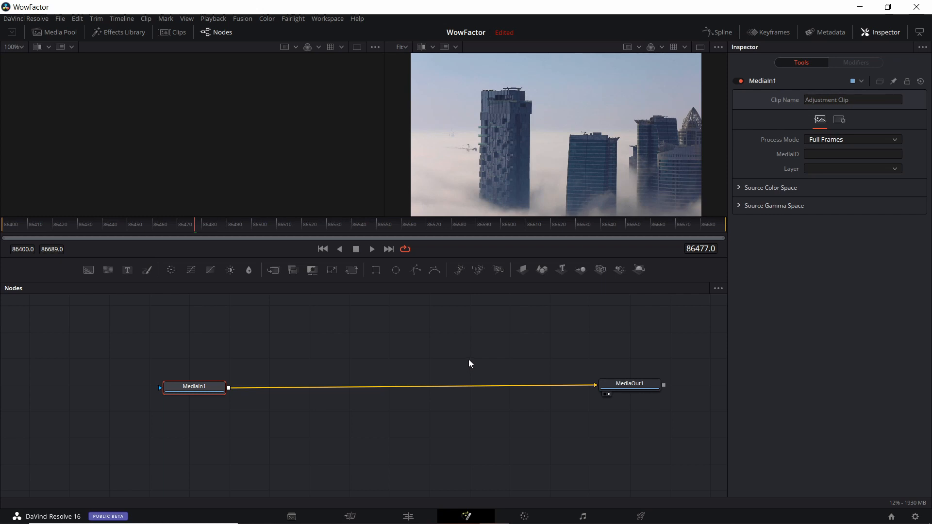
left_click_drag(468, 363, 433, 375)
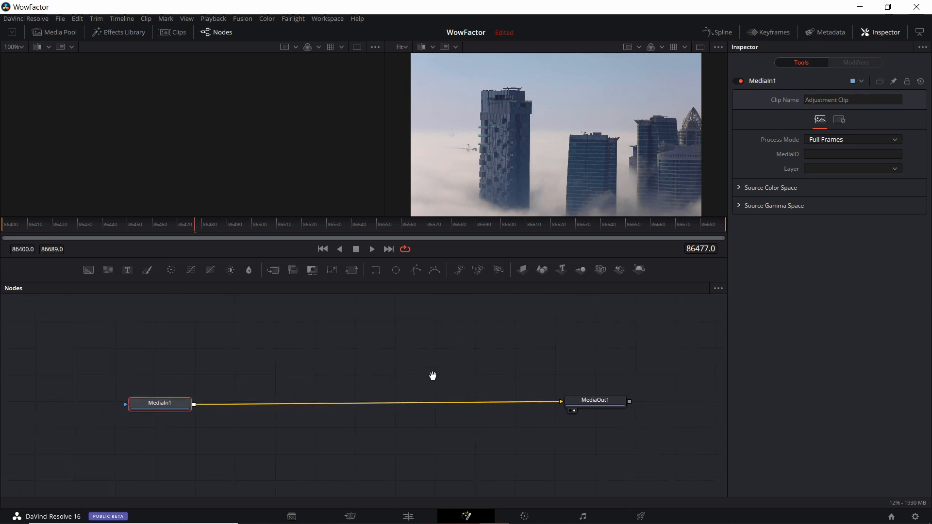
right_click(335, 358)
mouse_move(380, 195)
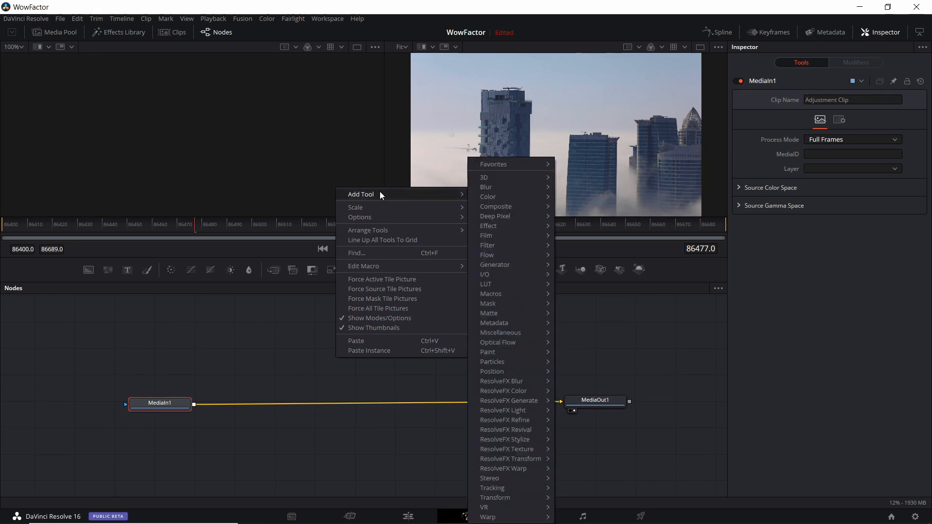
mouse_move(505, 392)
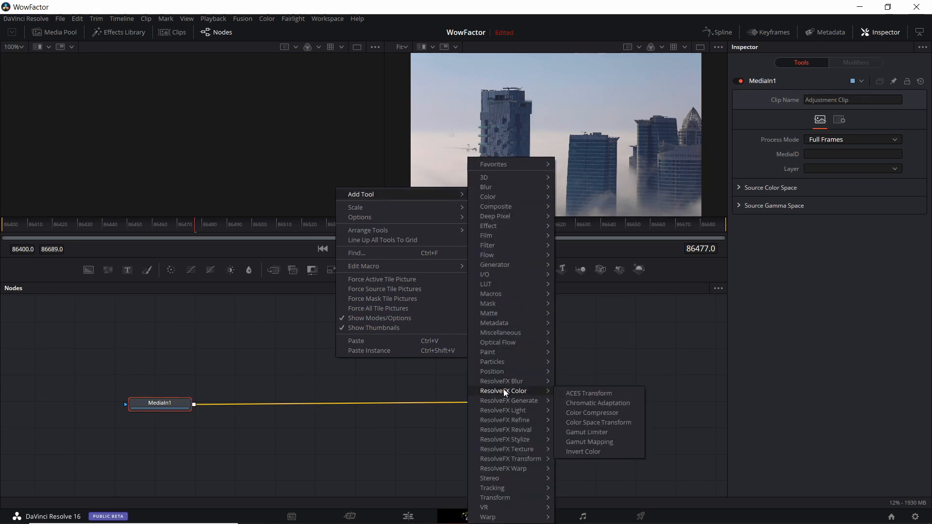
left_click(586, 403)
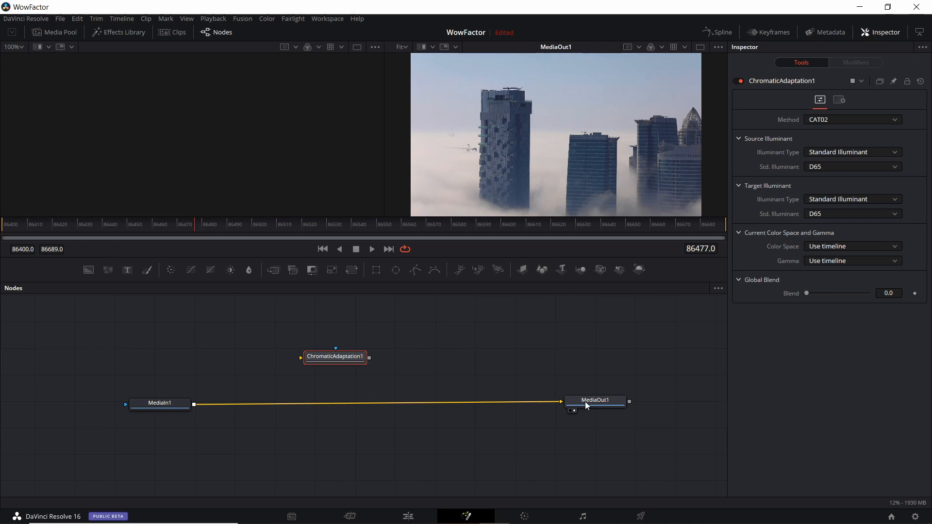
Rewire the graph so the Chromatic Adaptation node sits between MediaIn1 and MediaOut1, and tidy the node positions
left_click_drag(560, 401, 524, 407)
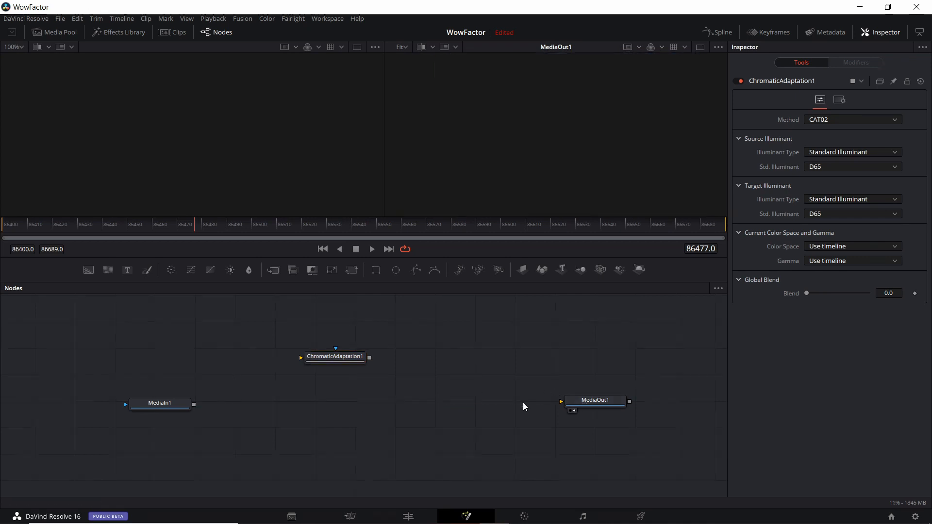
left_click_drag(193, 404, 340, 403)
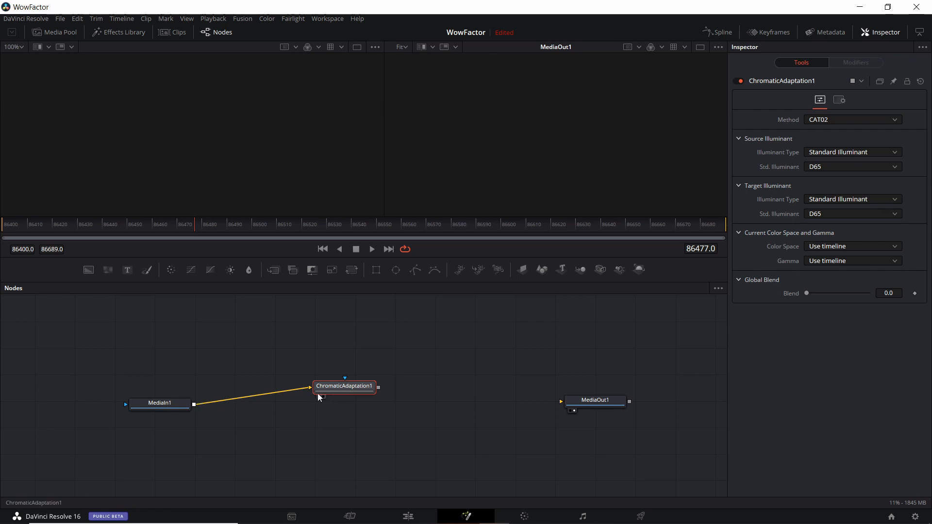
left_click_drag(379, 388, 561, 402)
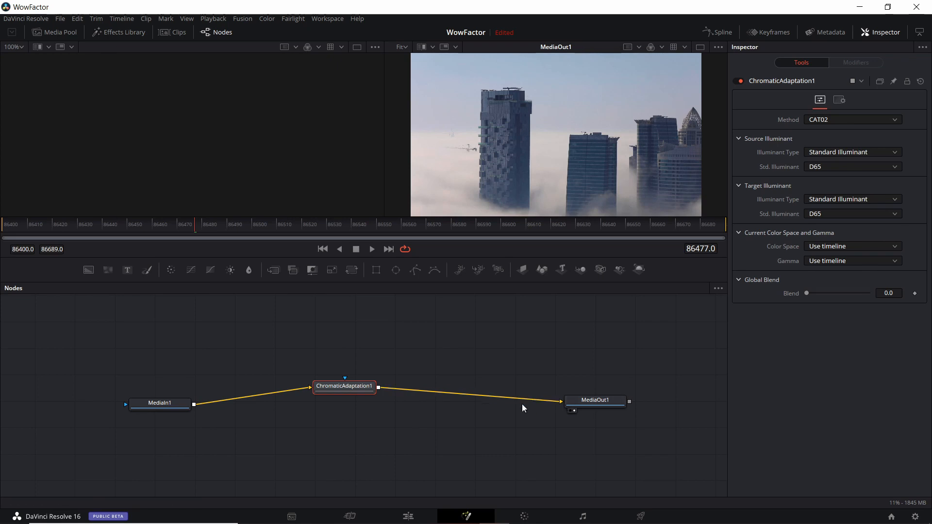
left_click_drag(367, 393, 362, 396)
left_click_drag(167, 401, 171, 385)
left_click(381, 391)
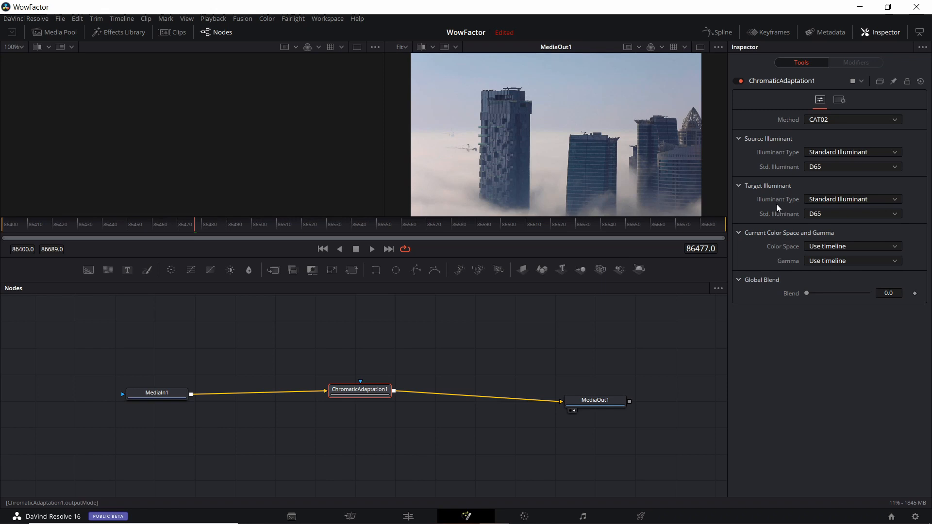
Set the target illuminant type to Color Temperature with a Kelvin value of 17870
left_click(833, 202)
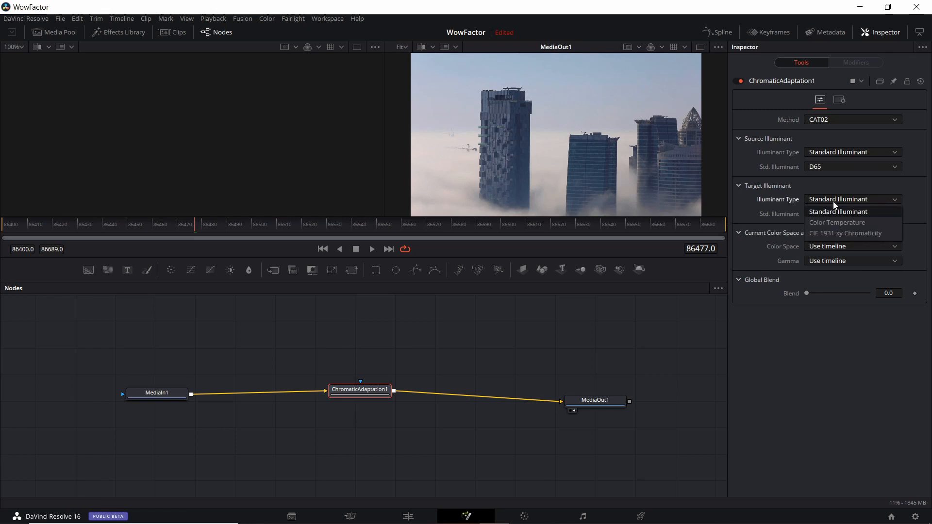
left_click(835, 221)
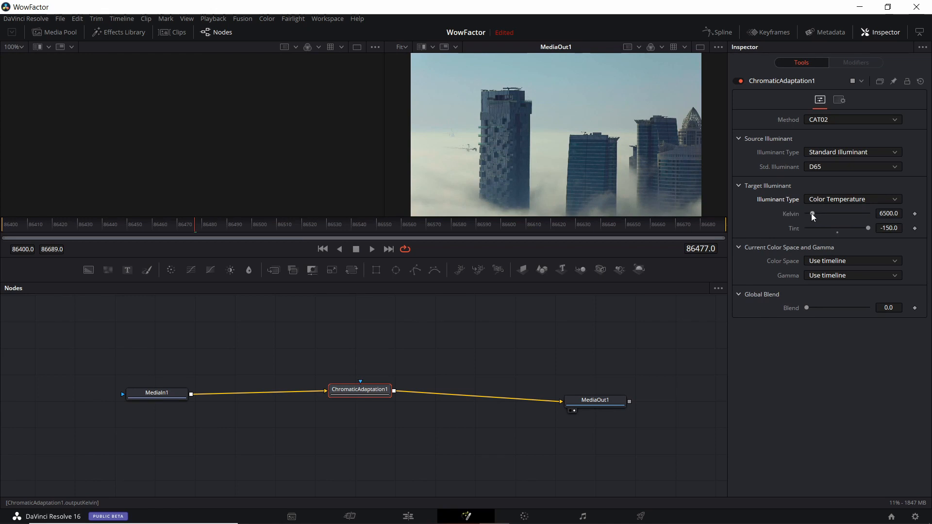
left_click_drag(811, 213, 808, 214)
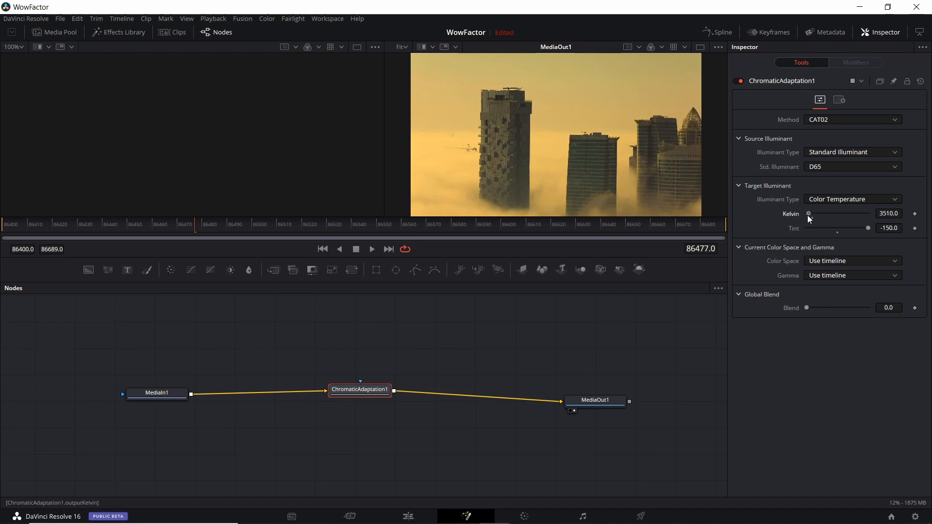
left_click_drag(807, 215, 825, 215)
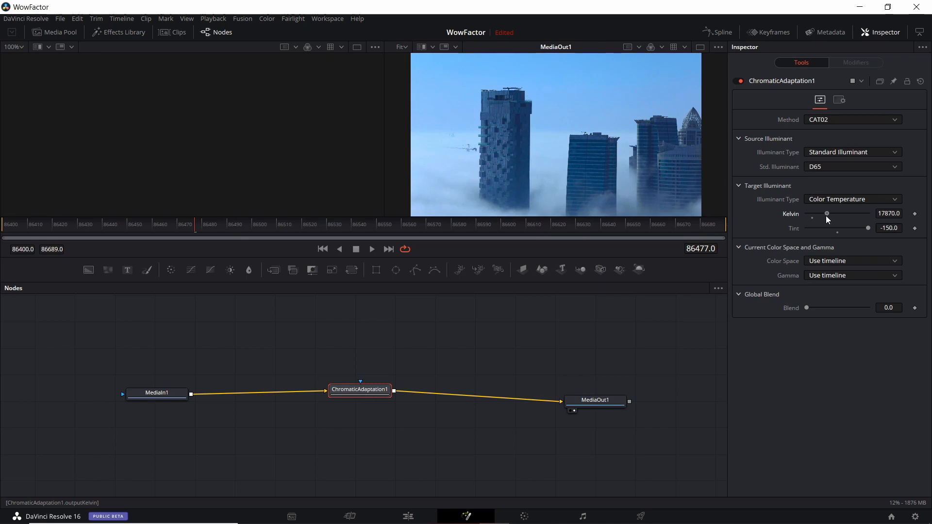
Scrub through the clips to check the colour shift, and set the target illuminant's Kelvin to 3130
left_click_drag(195, 226, 142, 226)
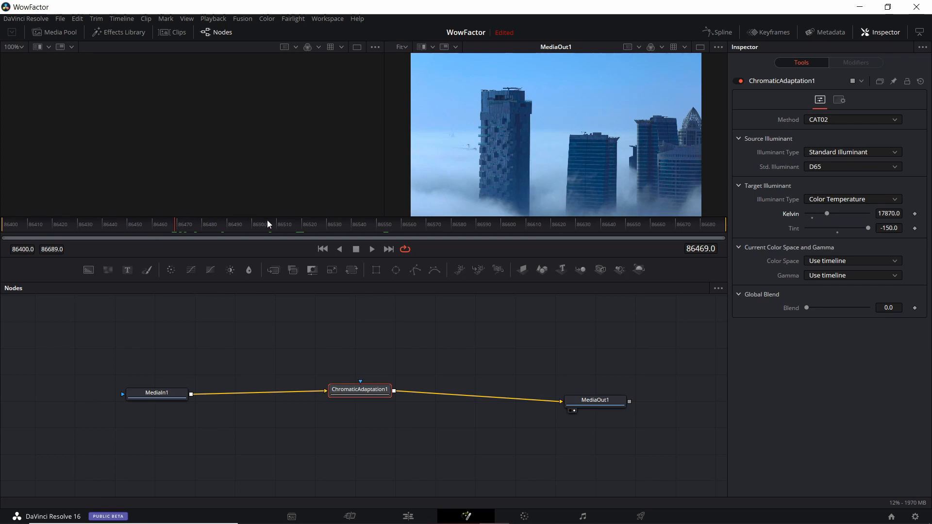
left_click_drag(267, 224, 594, 225)
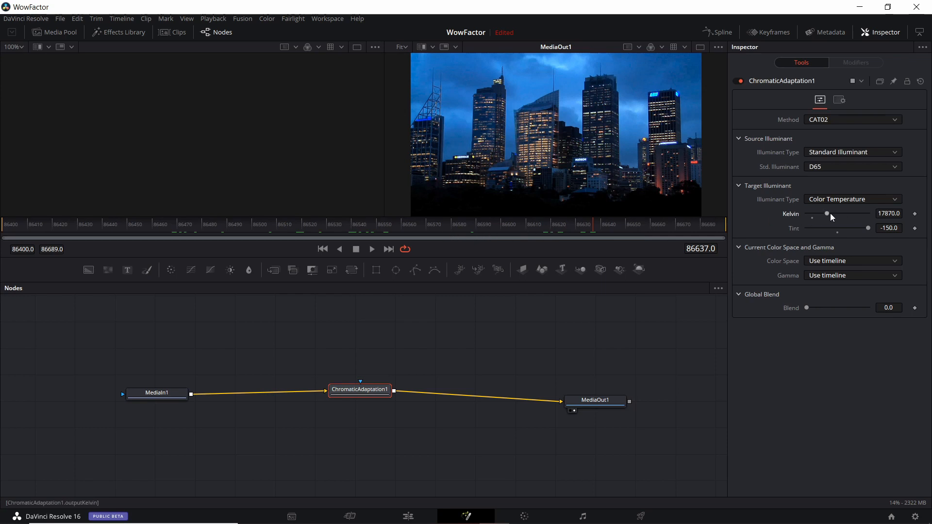
mouse_move(831, 214)
left_mouse_down()
mouse_move(854, 211)
mouse_move(841, 215)
left_mouse_up()
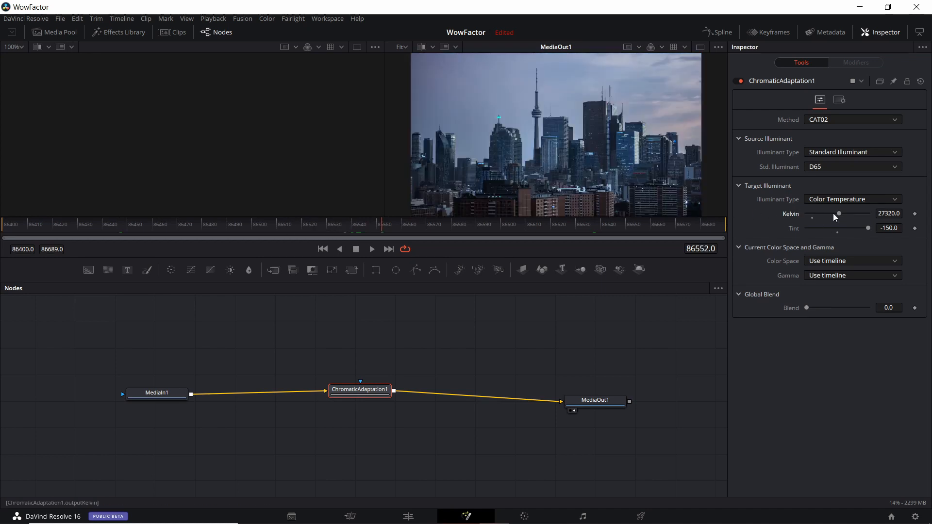
left_click_drag(837, 213, 807, 217)
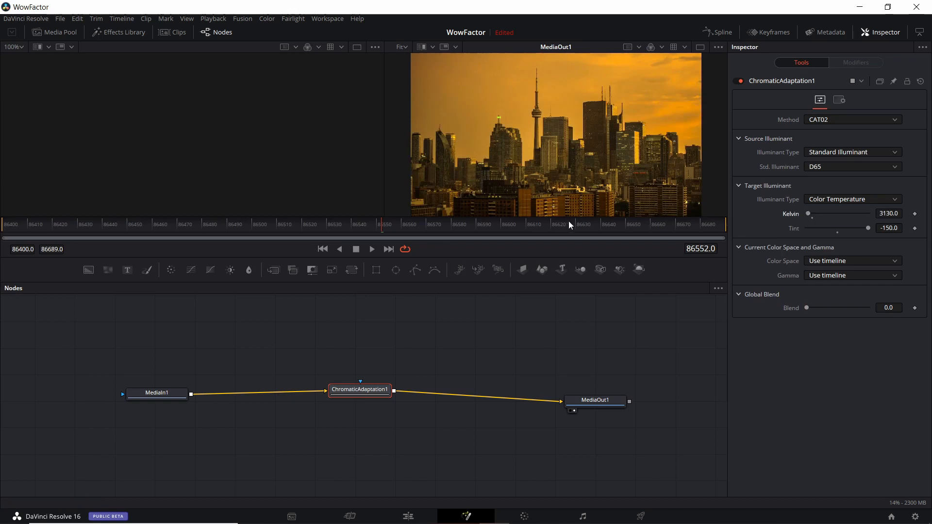
Preview the colour effect on frames from the third, second and first city clips
left_click(604, 226)
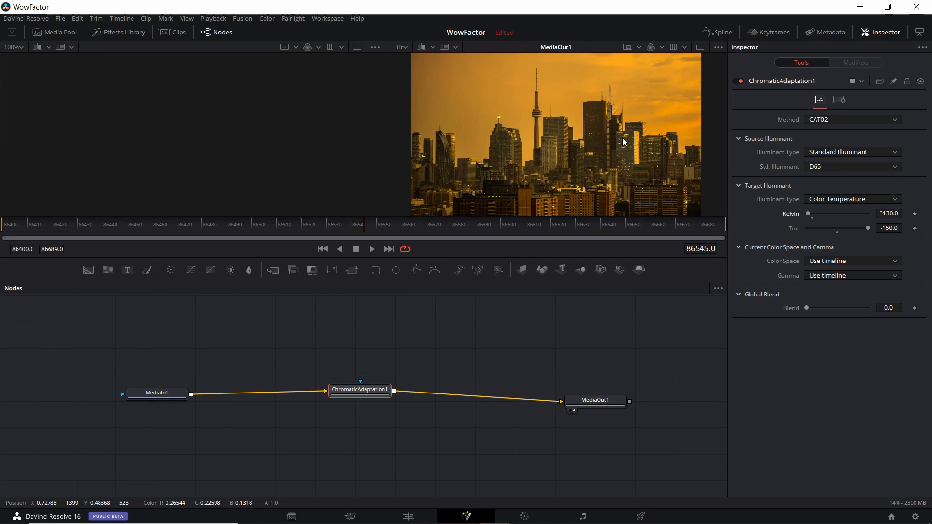
left_click(627, 225)
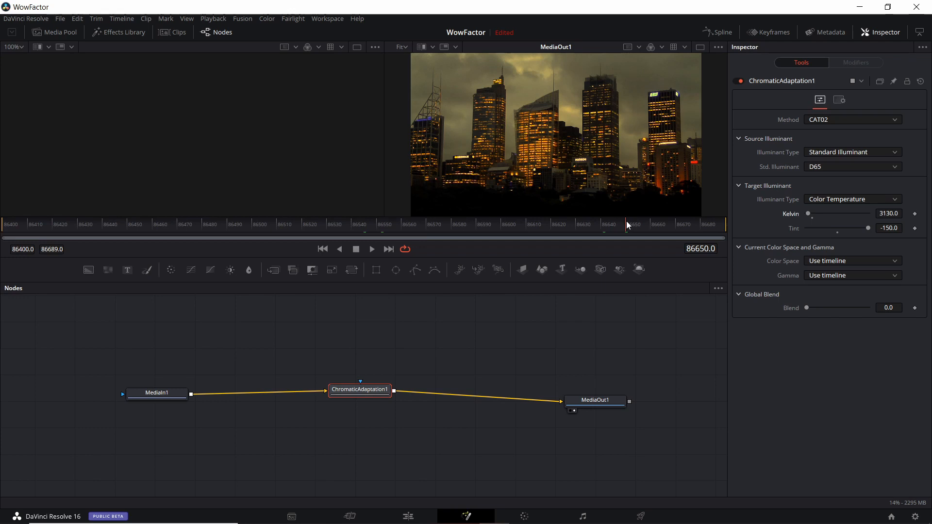
left_click_drag(625, 224, 156, 224)
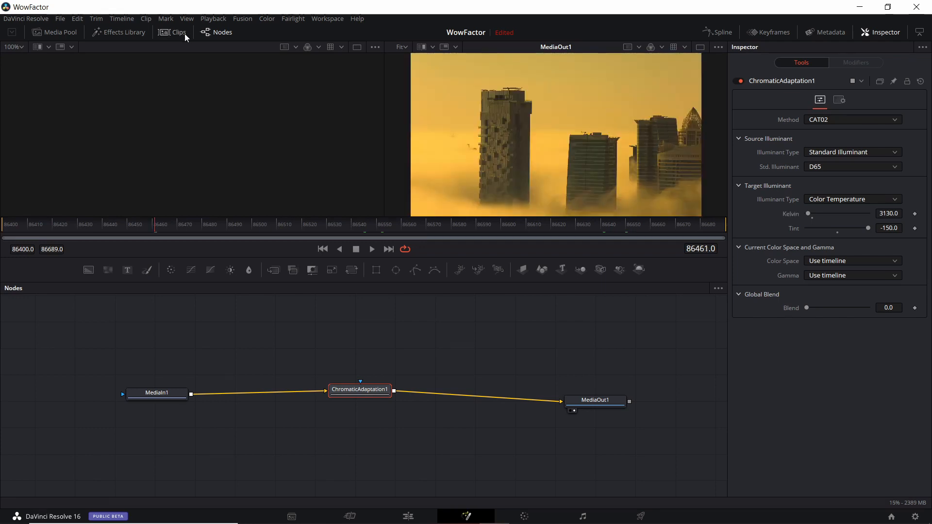
Show the timeline's clip thumbnails and open the first city clip's own node graph in Fusion
left_click(184, 33)
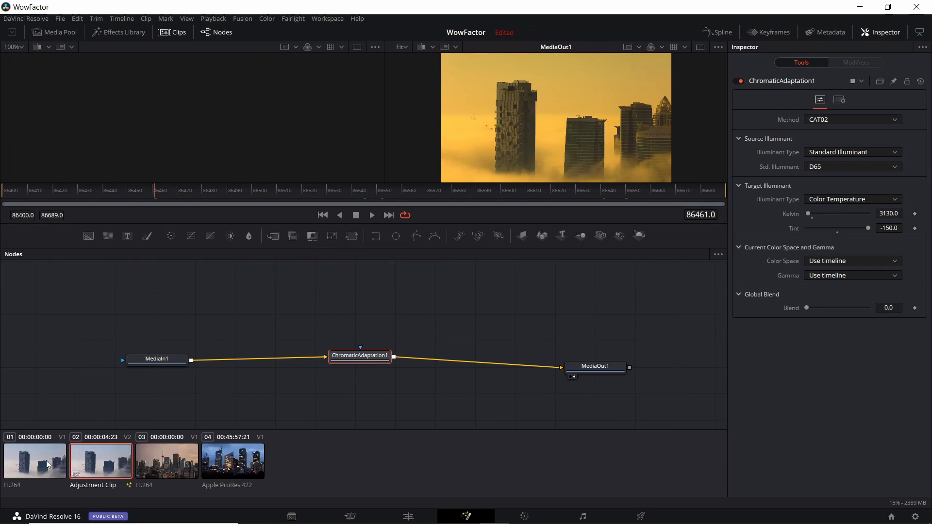
left_click(38, 451)
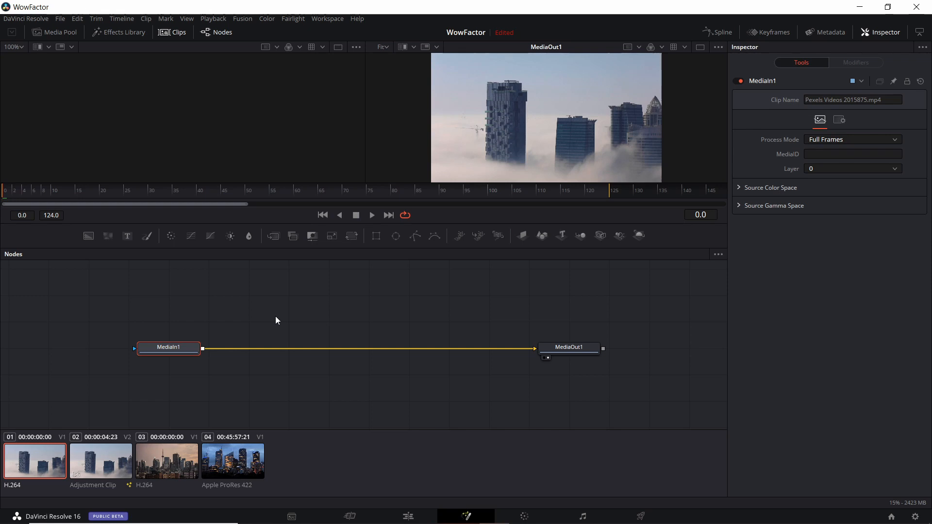
mouse_move(263, 324)
left_mouse_down()
mouse_move(250, 331)
mouse_move(280, 325)
left_mouse_up()
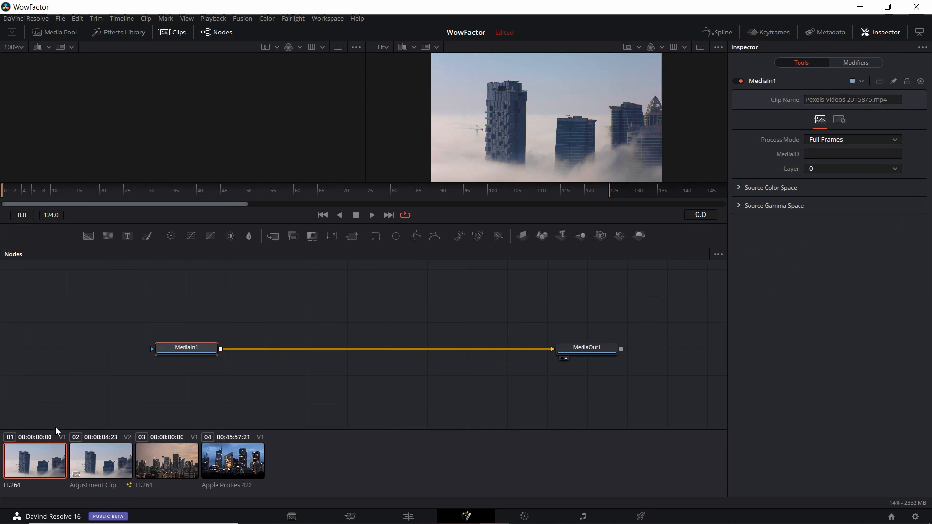
Add a Soft Glow tool to the first city clip's node graph
right_click(308, 320)
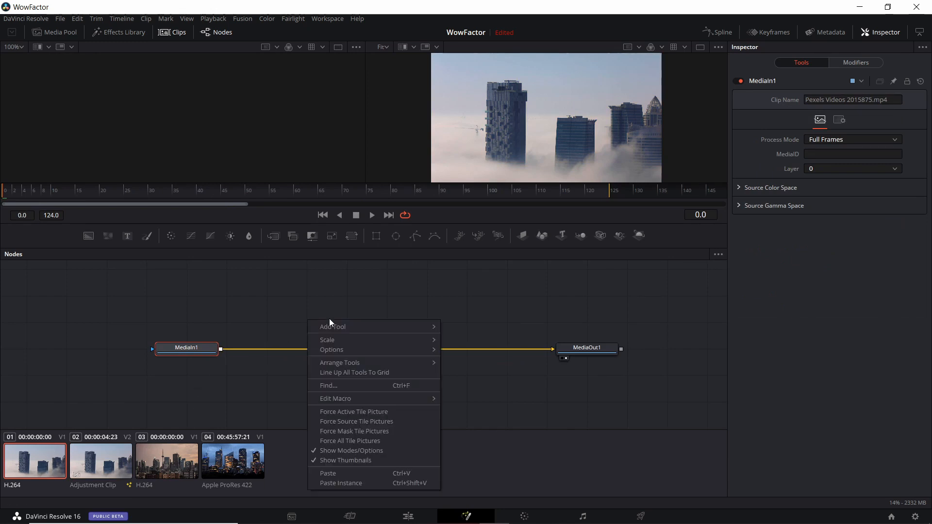
mouse_move(330, 326)
mouse_move(480, 363)
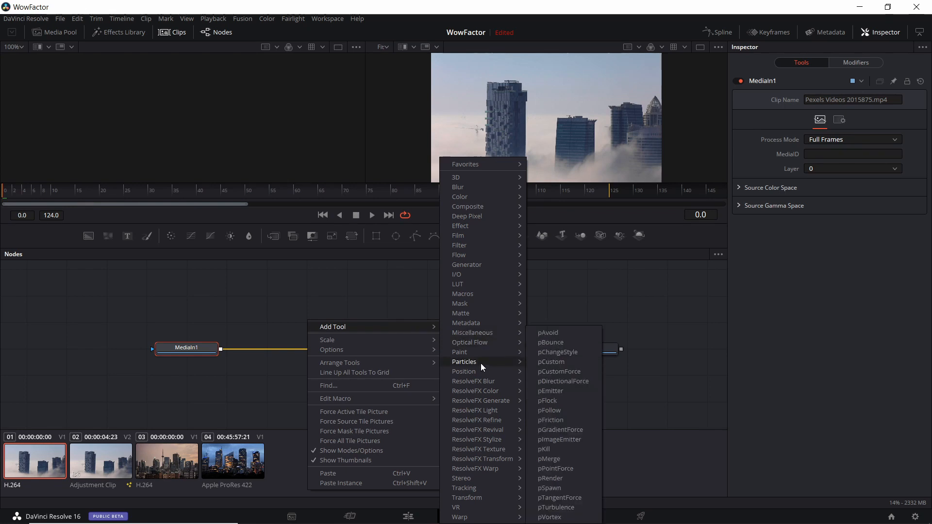
mouse_move(479, 188)
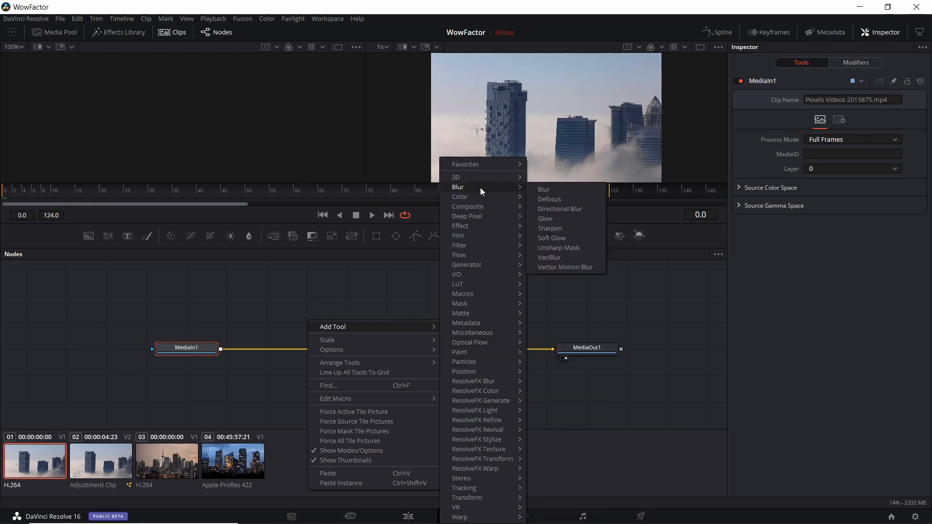
left_click(543, 237)
left_click_drag(298, 320, 301, 319)
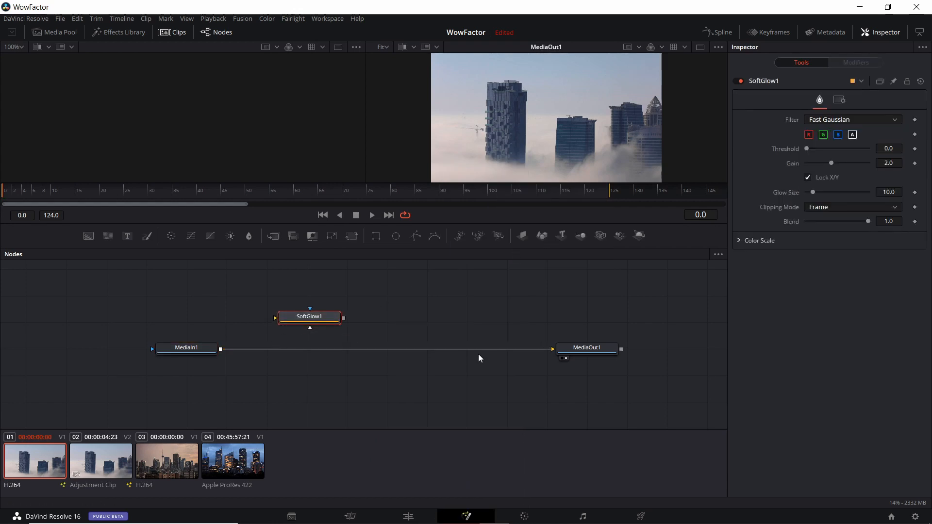
Replace the direct MediaIn1 to MediaOut1 connection with one running through SoftGlow1, and place that node between them
left_click(509, 352)
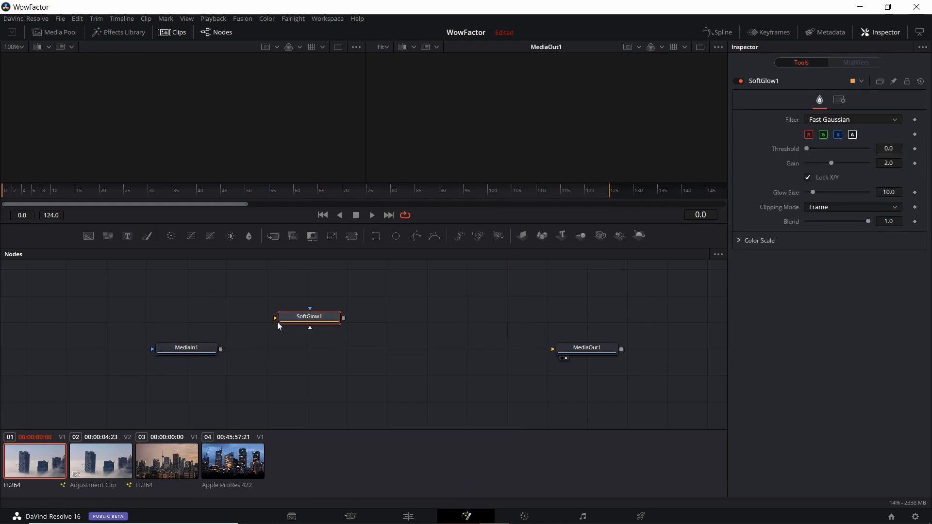
left_click_drag(220, 349, 274, 318)
left_click_drag(343, 318, 552, 349)
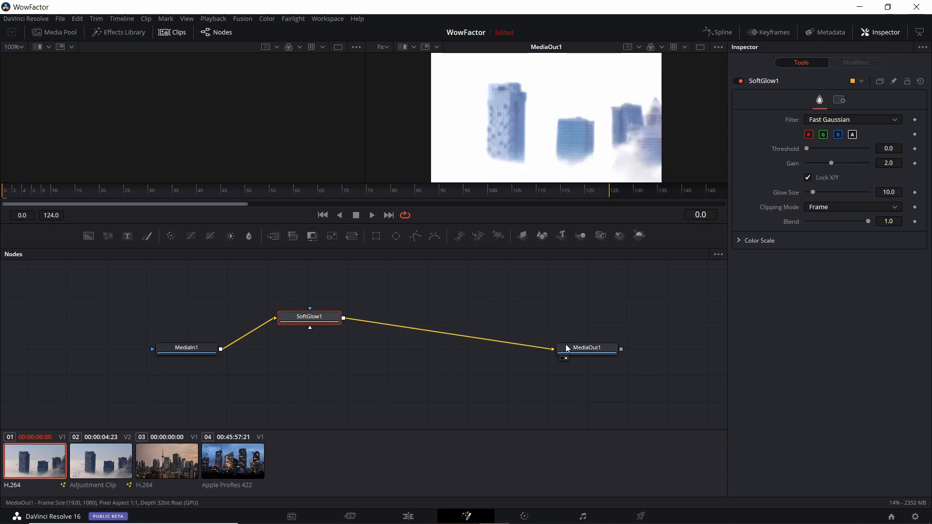
left_click_drag(335, 325, 364, 346)
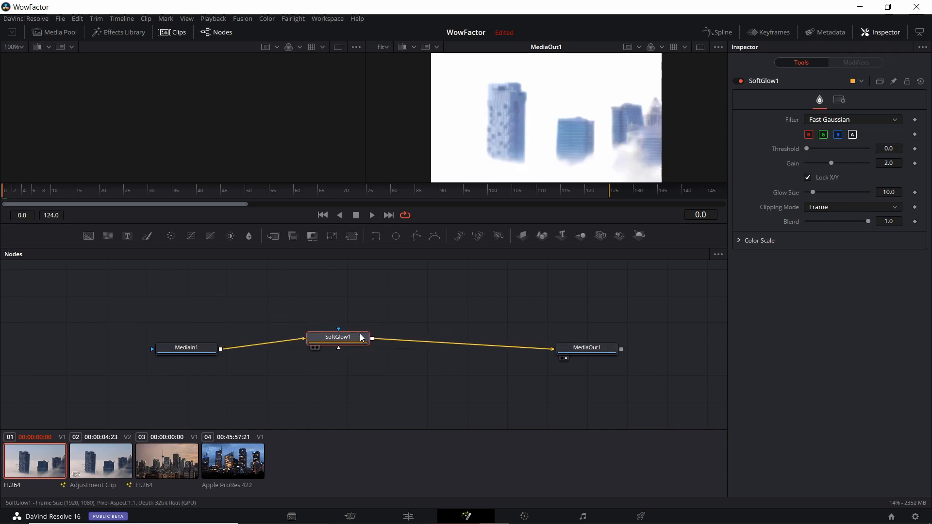
Reopen the adjustment clip's composition and check its frames over each of the three city clips
left_click(101, 461)
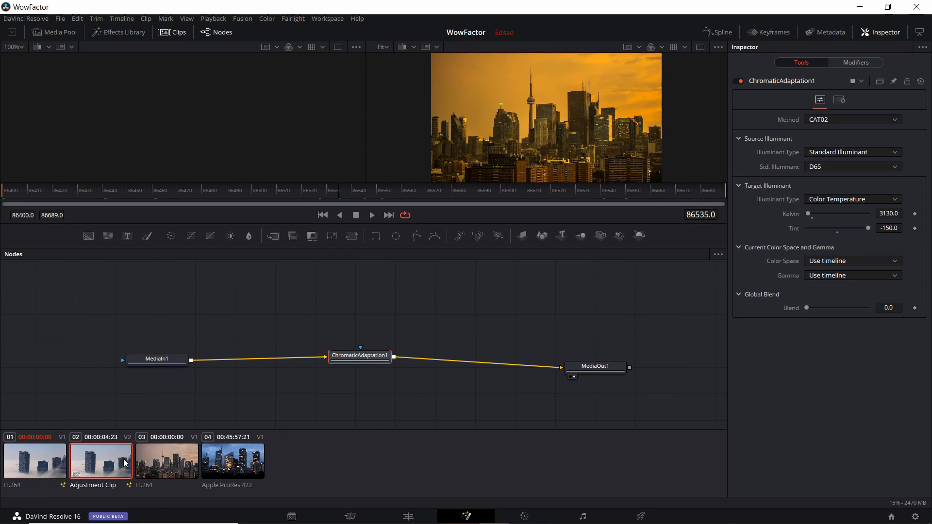
left_click(365, 191)
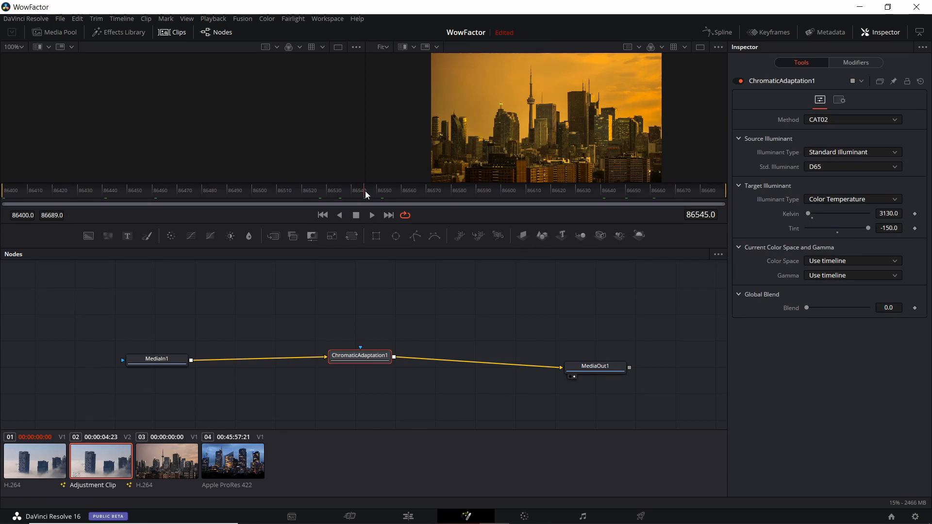
left_click(660, 191)
left_click(92, 192)
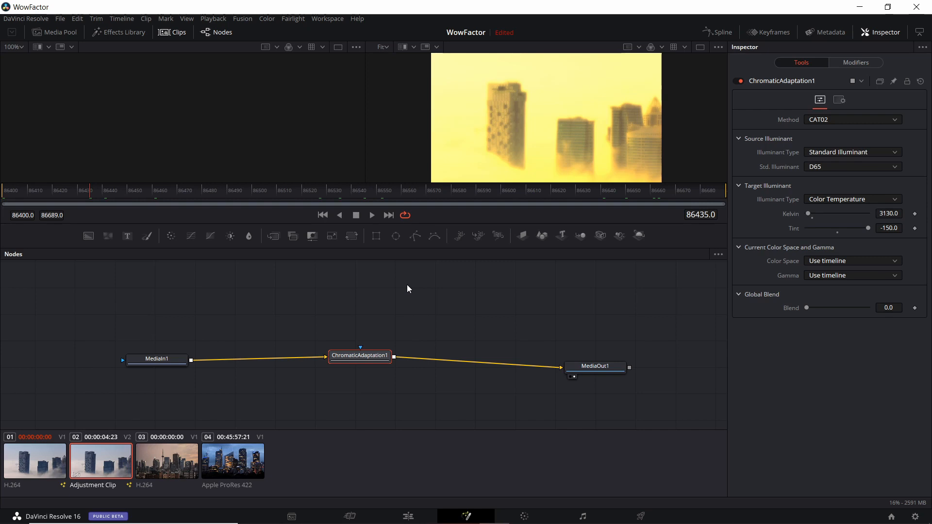
Return to the edit timeline and split the adjustment clip at the two cuts between the city clips
left_click(408, 516)
left_click(478, 339)
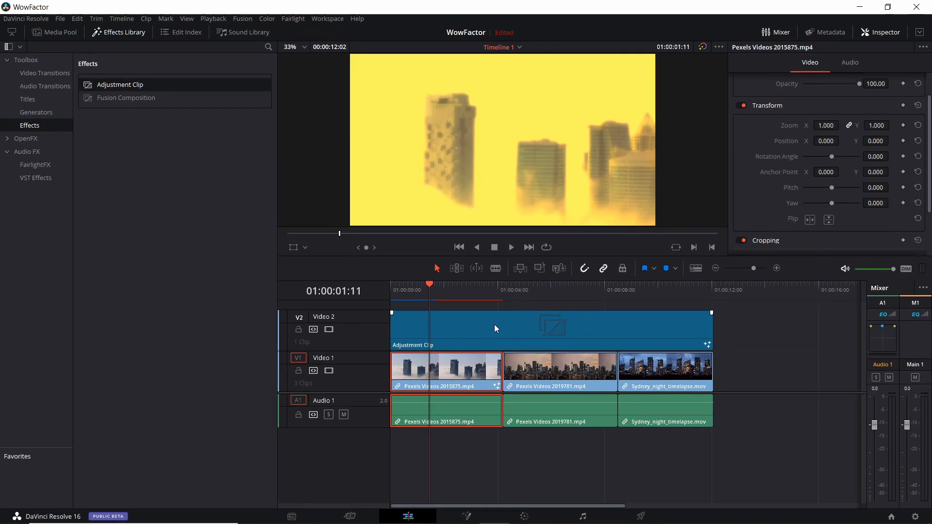
key("b")
left_click(509, 325)
left_click(616, 324)
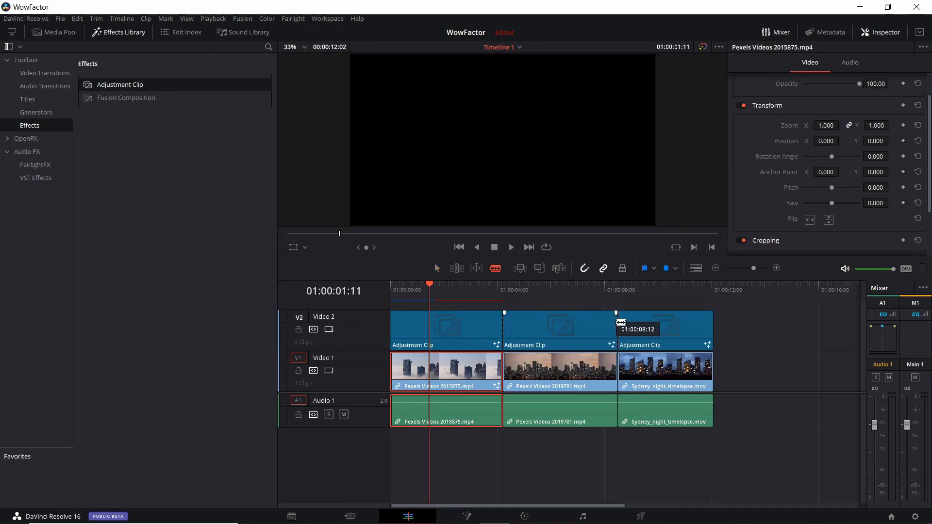
Delete the middle adjustment clip section above the second city clip
key("a")
left_click(584, 324)
key("Delete")
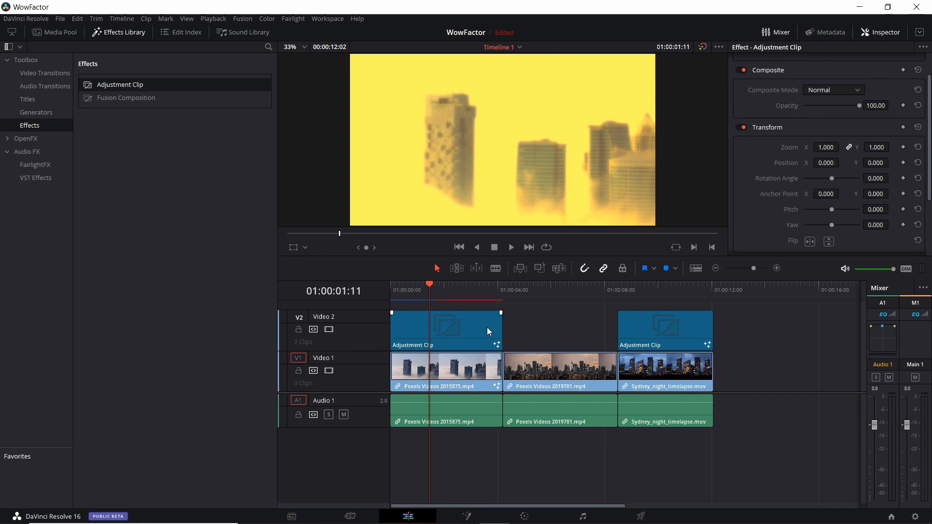
Check timeline frames in the second, third and first city clips to compare them with and without the adjustment clip
left_click(581, 293)
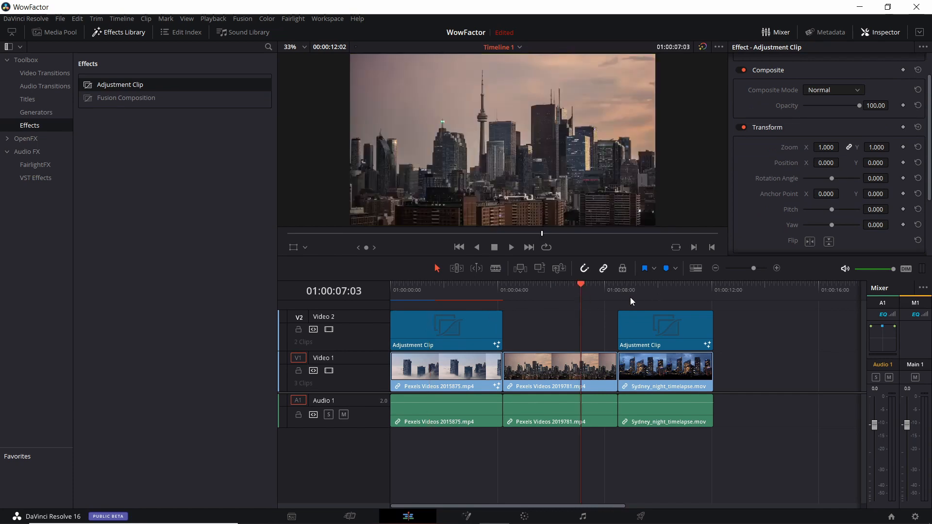
left_click(648, 296)
left_click(473, 293)
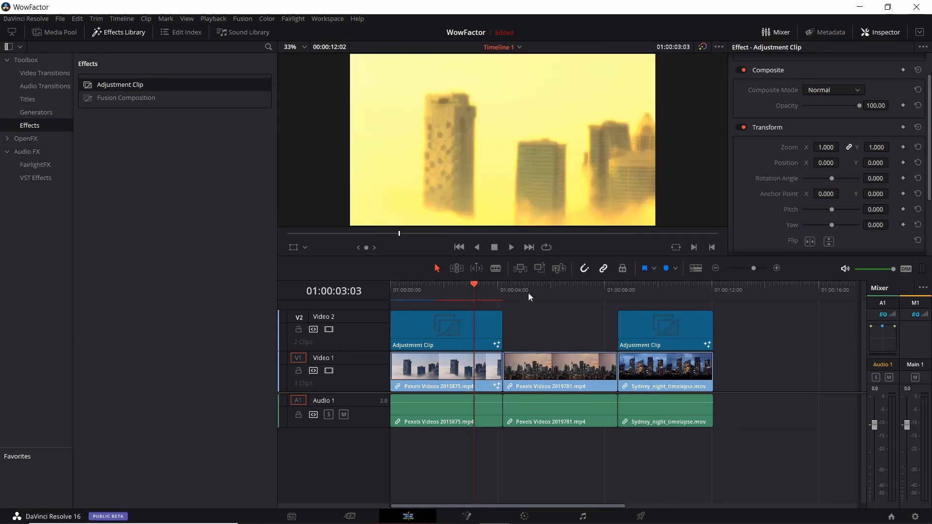
scroll(532, 321, "up", 2)
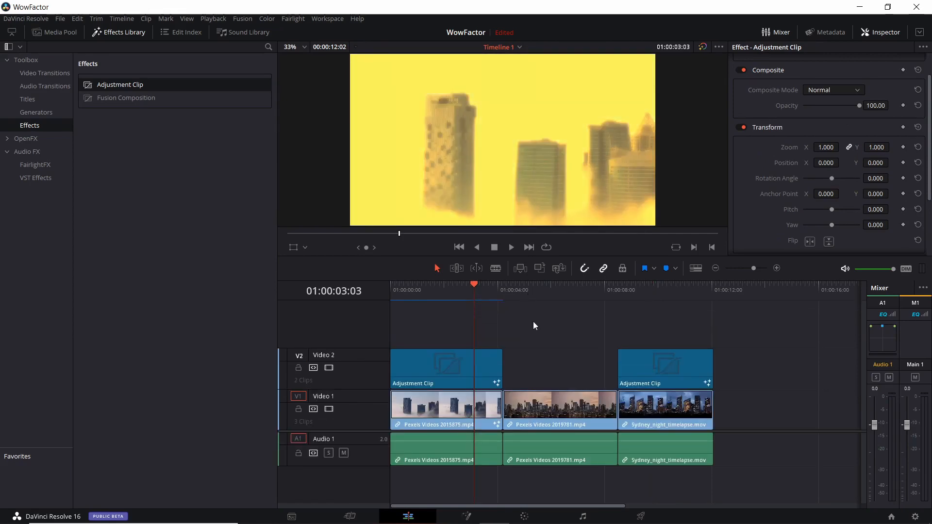